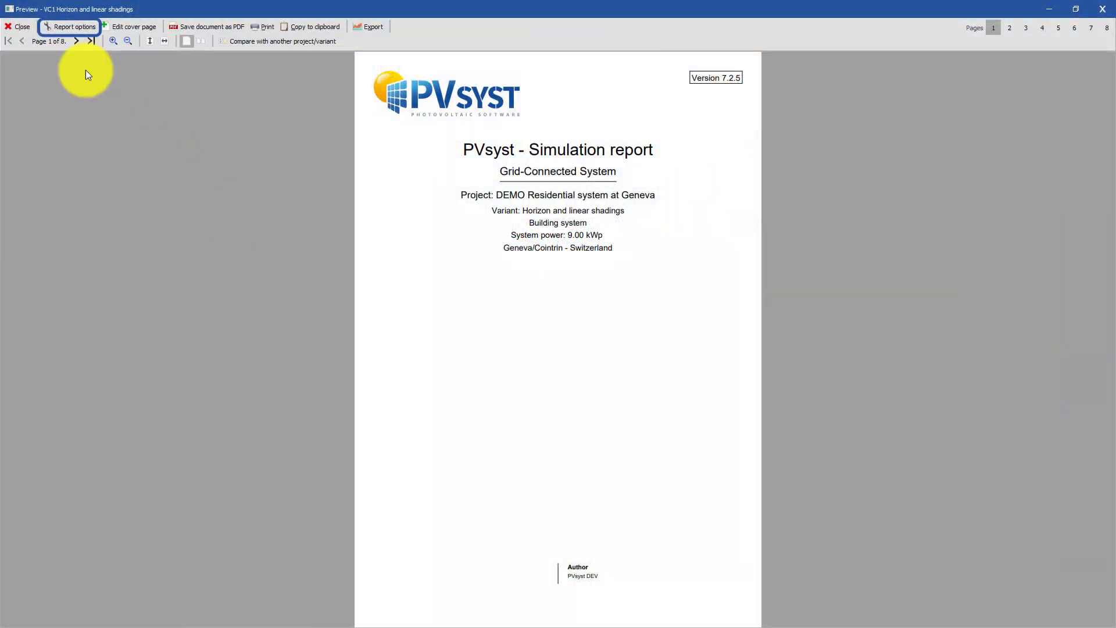
Set the report header comment to the custom text 'Tutorial Project' and the report language to German.
{"action": "left_click", "coordinate": [65, 27]}
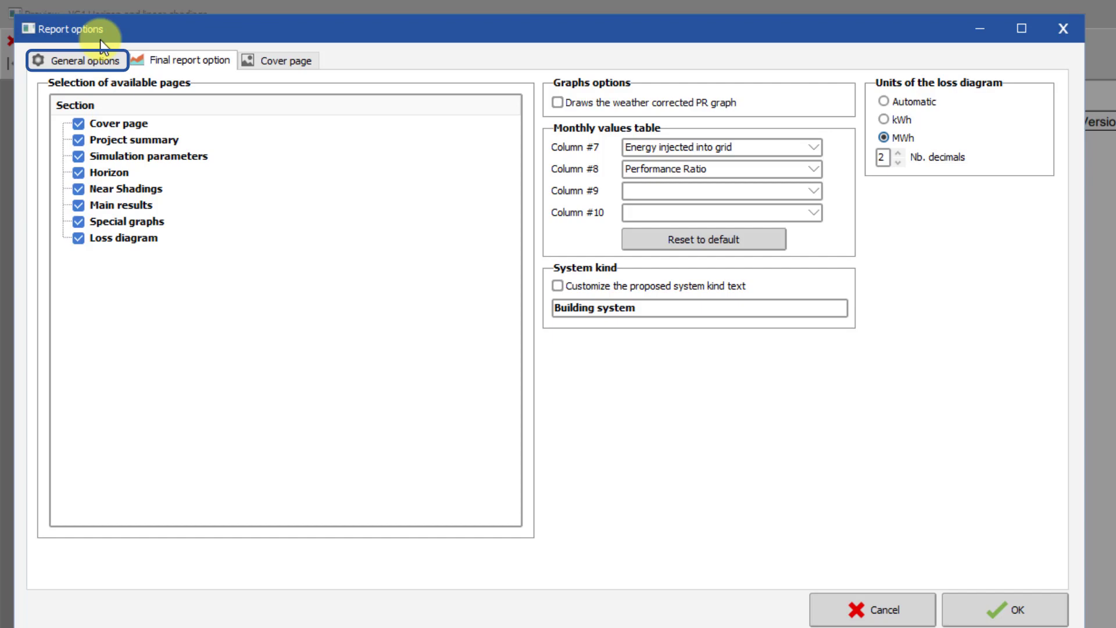
{"action": "left_click", "coordinate": [93, 60]}
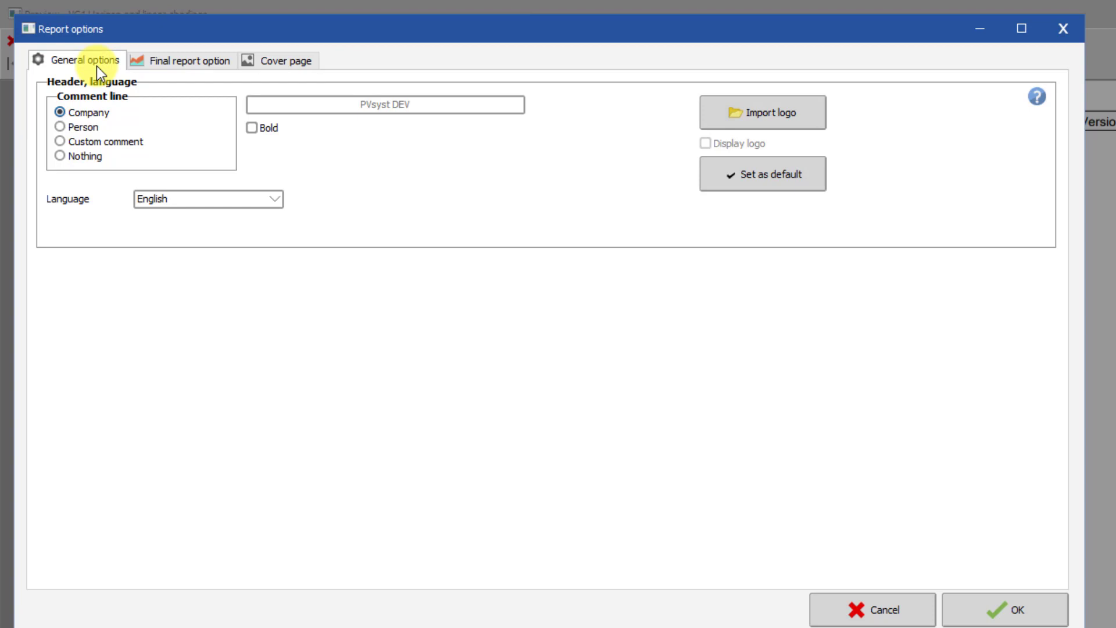
{"action": "left_click", "coordinate": [88, 126]}
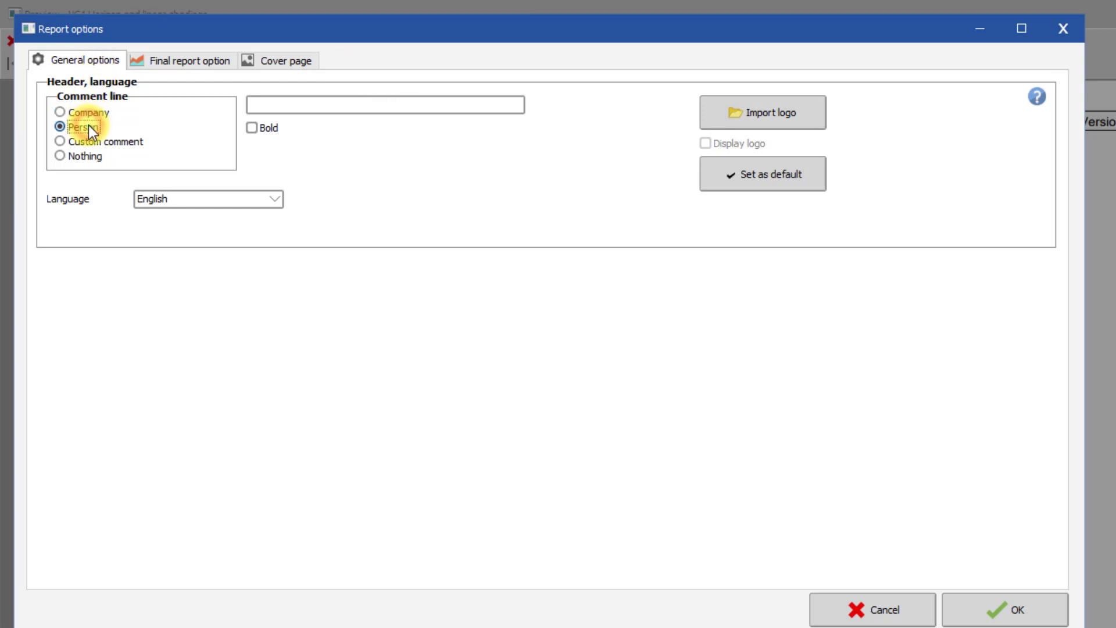
{"action": "left_click", "coordinate": [90, 142]}
{"action": "left_click", "coordinate": [285, 105]}
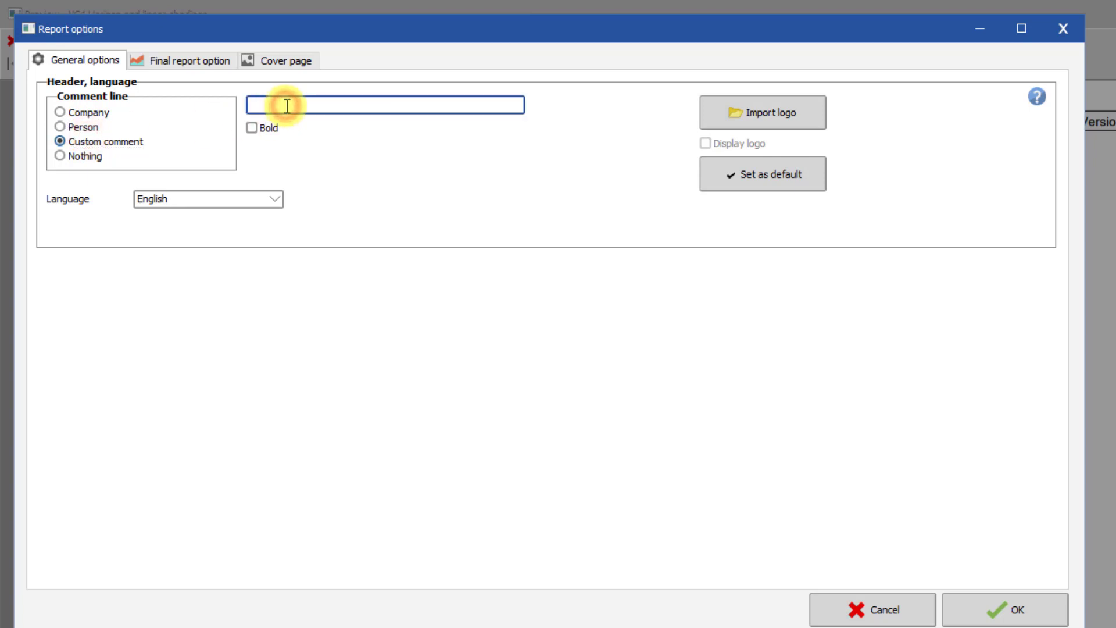
{"action": "type", "text": "Tutorial Project"}
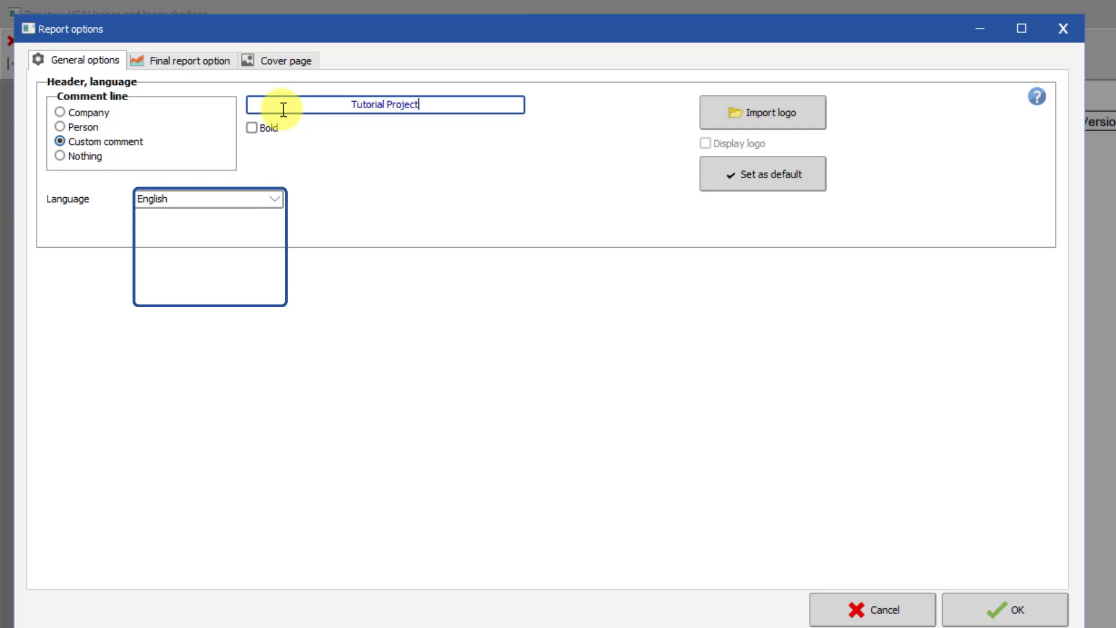
{"action": "left_click", "coordinate": [246, 192]}
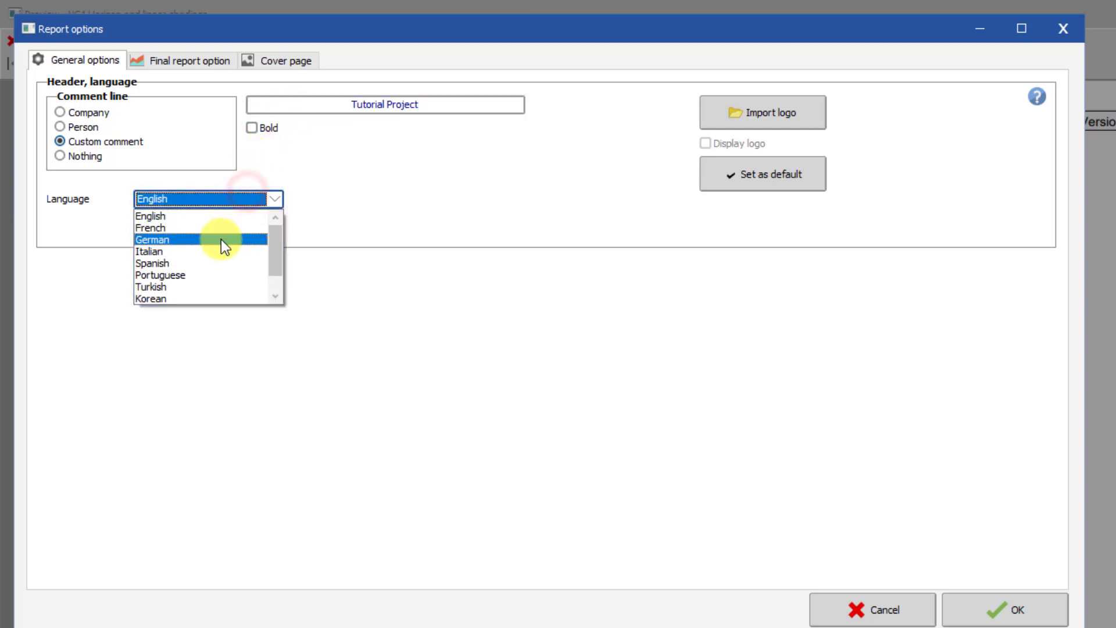
{"action": "left_click", "coordinate": [221, 239]}
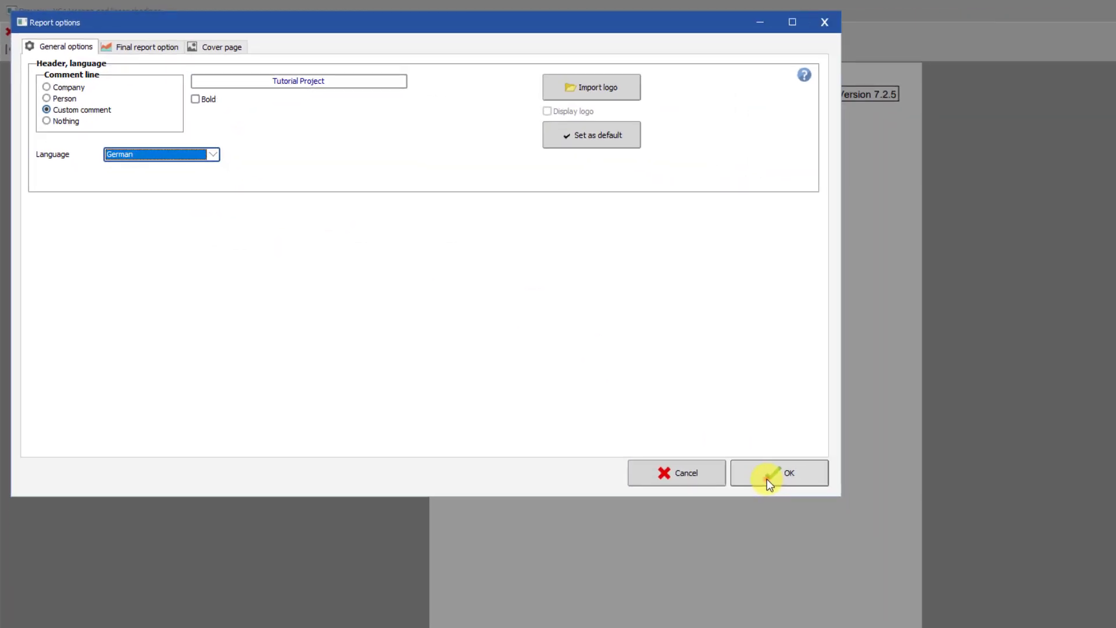
{"action": "left_click", "coordinate": [983, 610]}
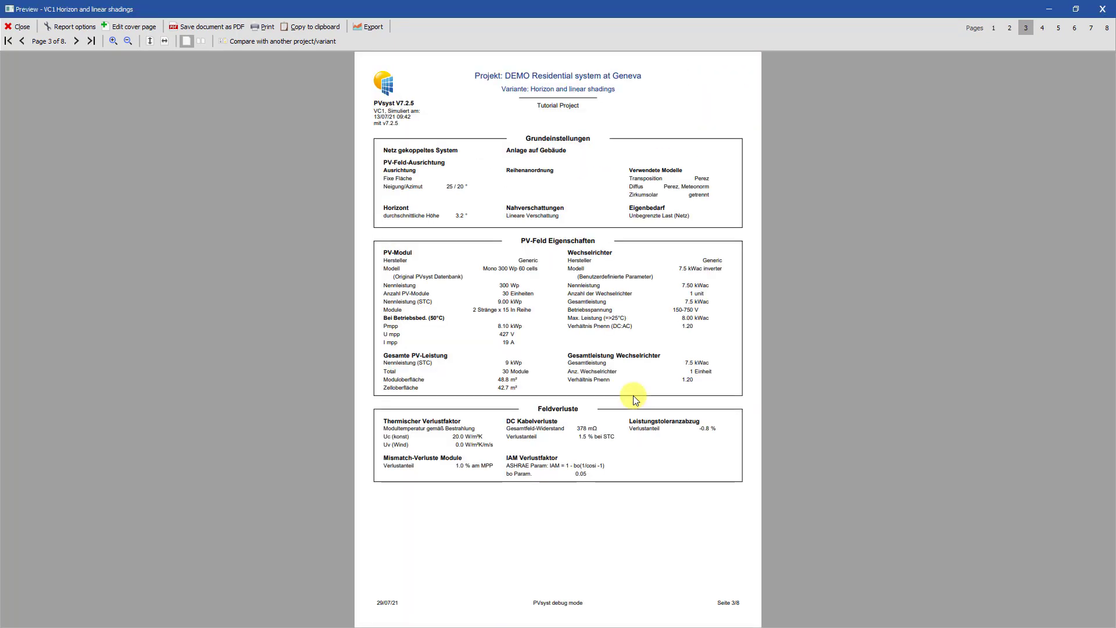
Switch the report language back to English and regenerate the report.
{"action": "left_click", "coordinate": [69, 27]}
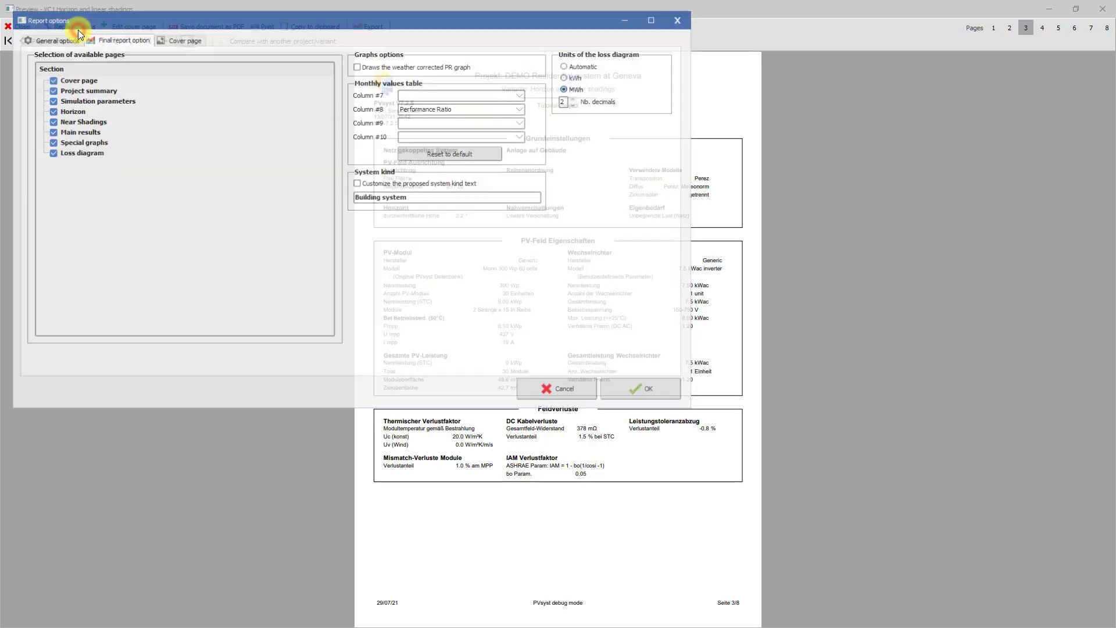
{"action": "left_click", "coordinate": [61, 38]}
{"action": "left_click", "coordinate": [127, 125]}
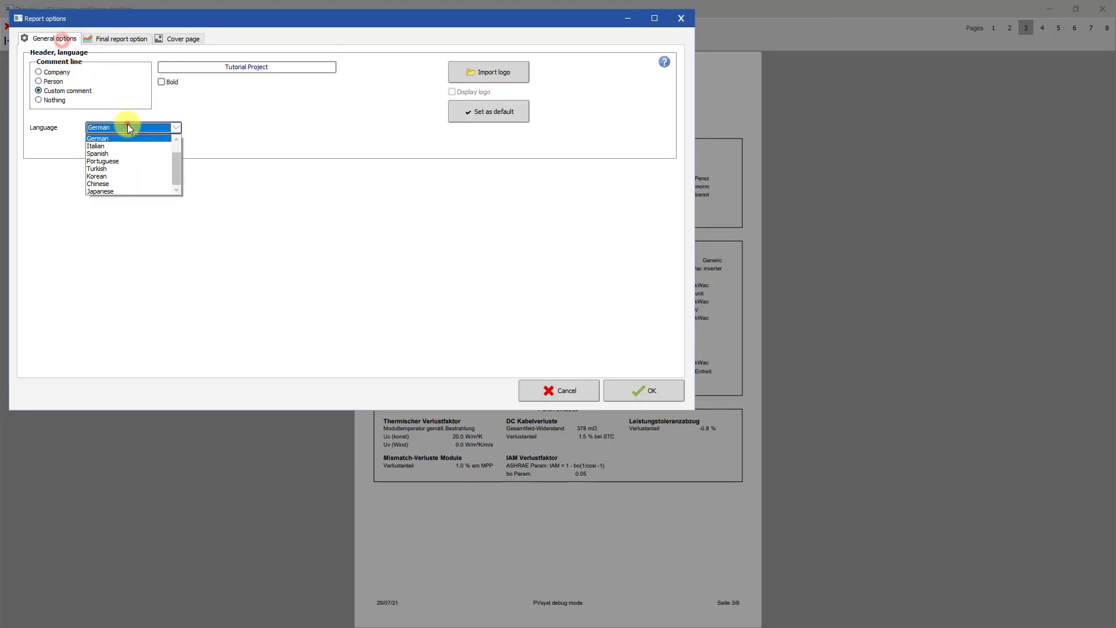
{"action": "left_click", "coordinate": [122, 139]}
{"action": "left_click", "coordinate": [631, 384]}
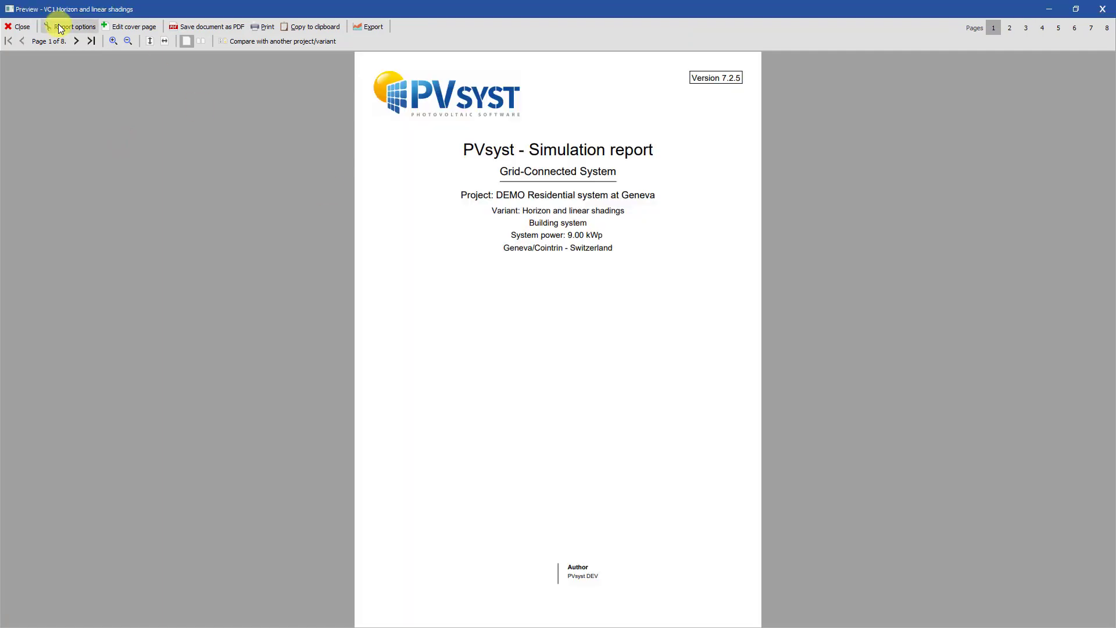
Import the compass image as the header logo, enable Display logo, and regenerate the report.
{"action": "left_click", "coordinate": [61, 27]}
{"action": "left_click", "coordinate": [80, 39]}
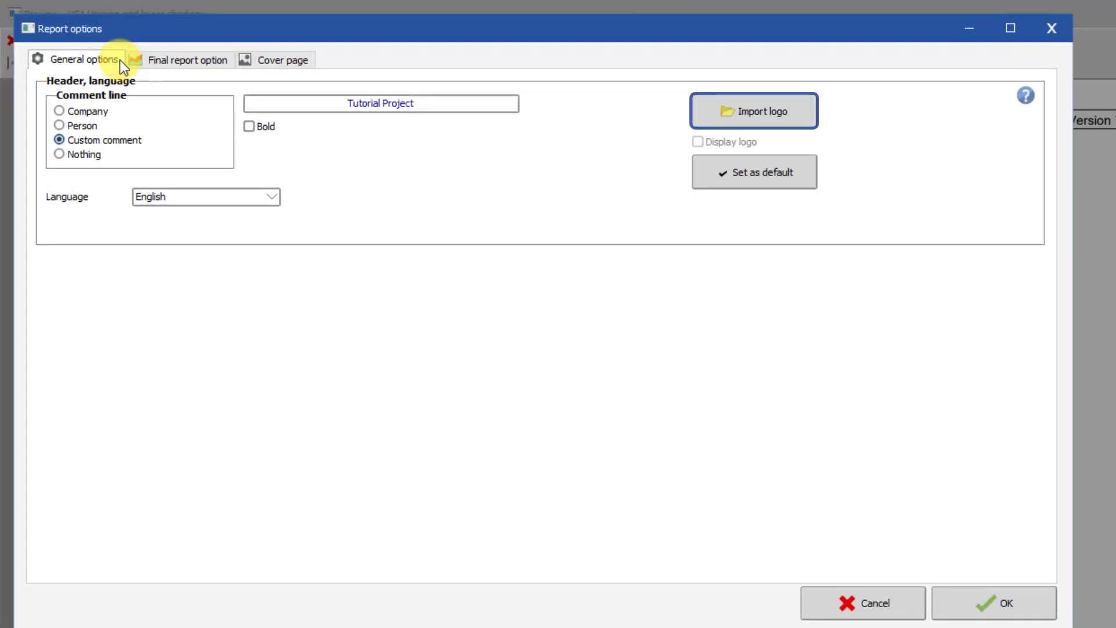
{"action": "left_click", "coordinate": [705, 119]}
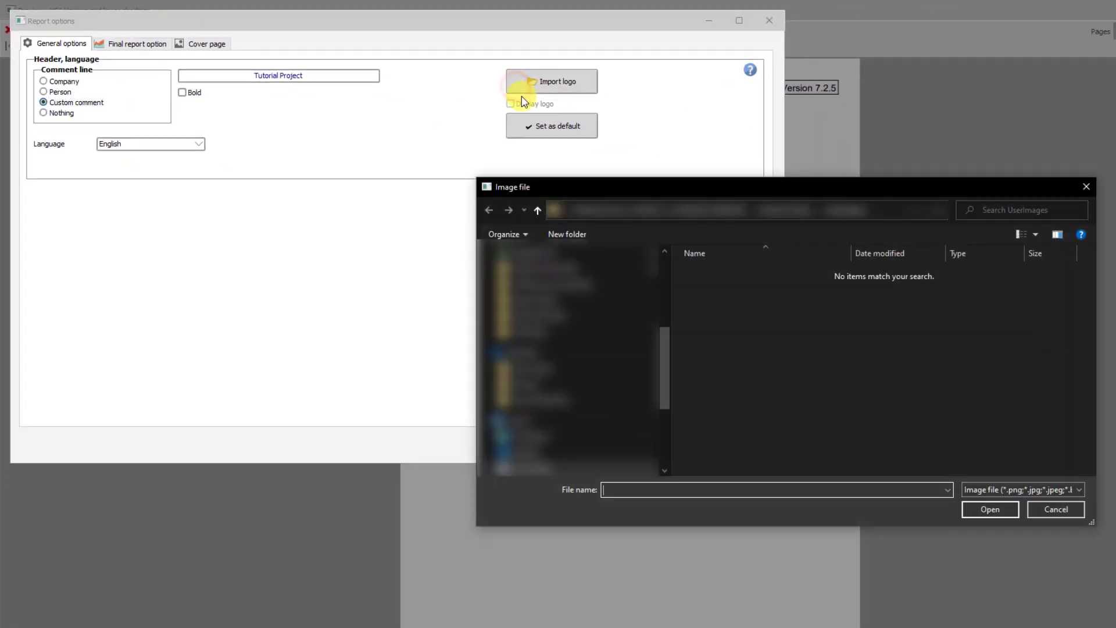
{"action": "left_click_drag", "start_coordinate": [663, 351], "coordinate": [663, 250]}
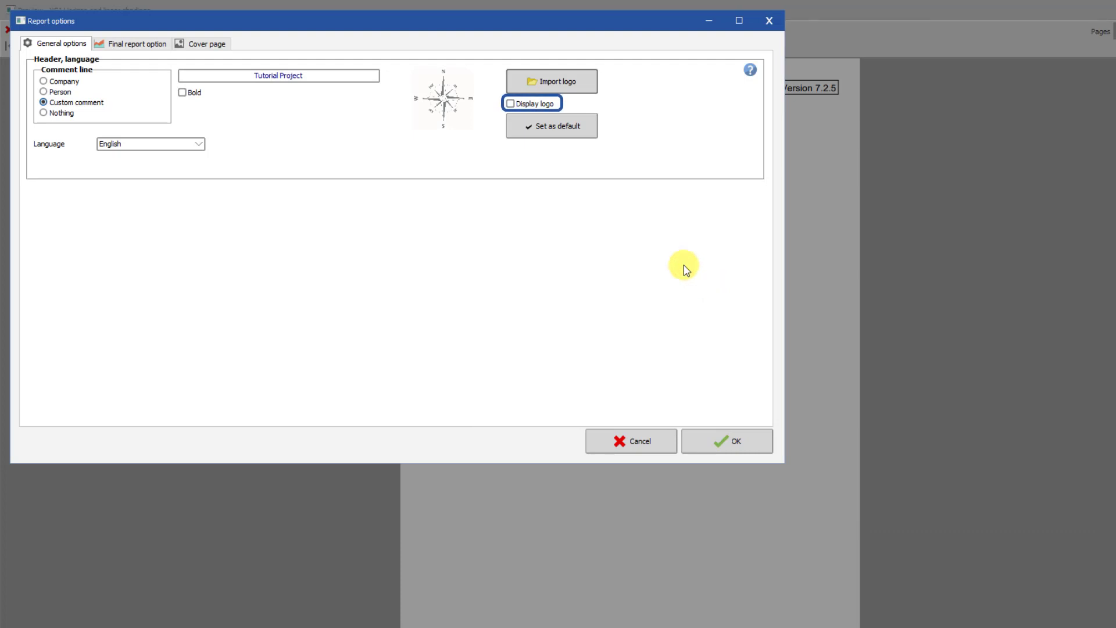
{"action": "left_click", "coordinate": [531, 128]}
{"action": "left_click", "coordinate": [510, 105]}
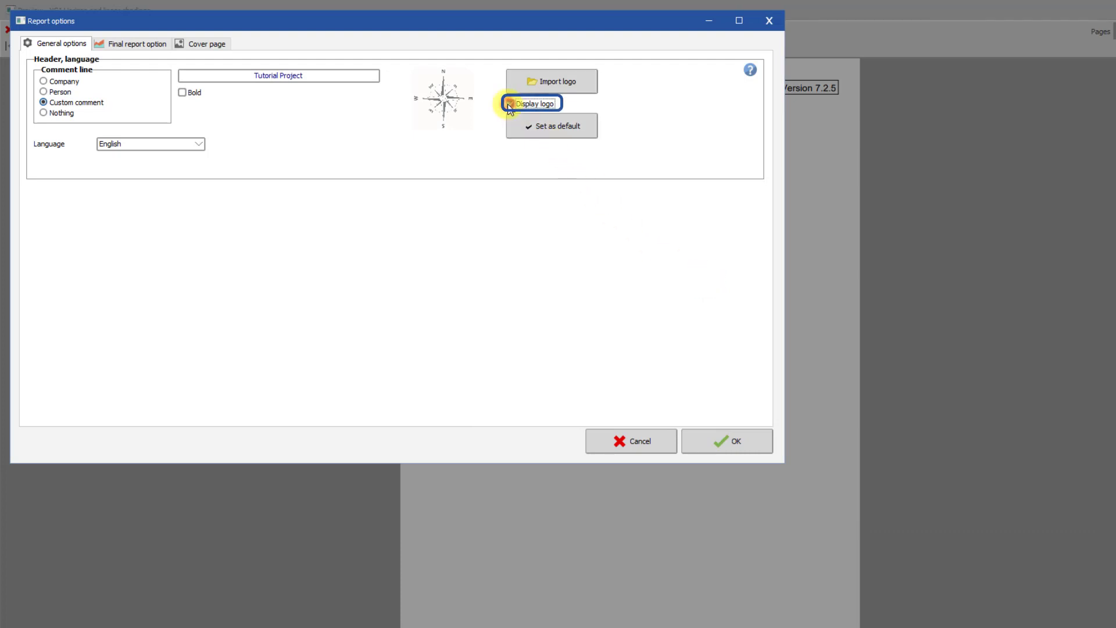
{"action": "left_click", "coordinate": [720, 444]}
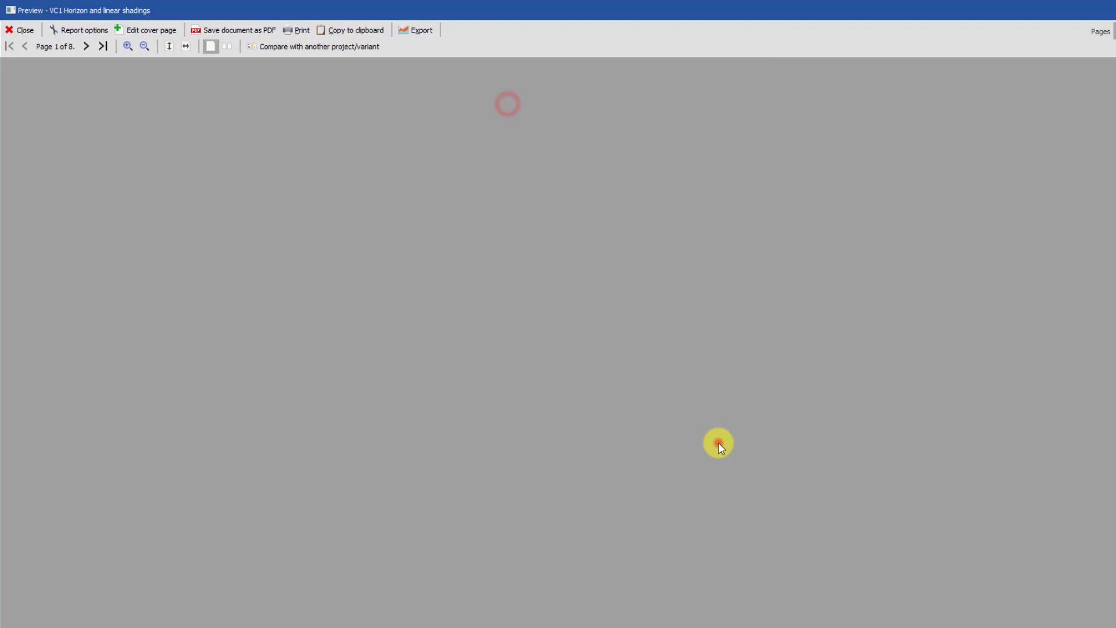
{"action": "scroll", "coordinate": [727, 412], "scroll_direction": "down", "scroll_amount": 1}
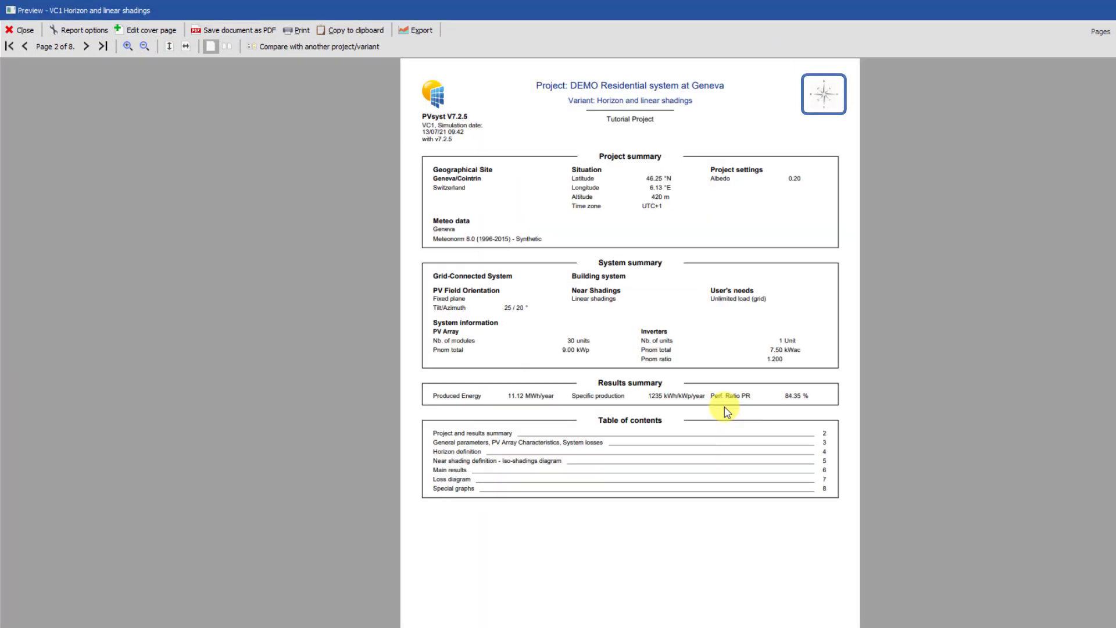
{"action": "left_click", "coordinate": [92, 33]}
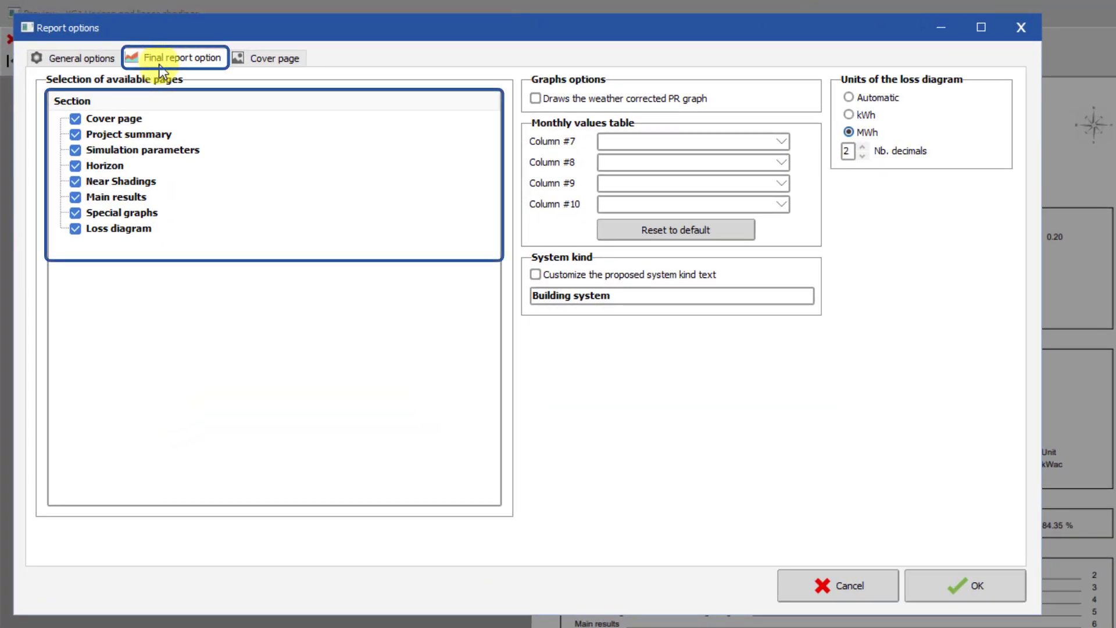
{"action": "left_click", "coordinate": [75, 134]}
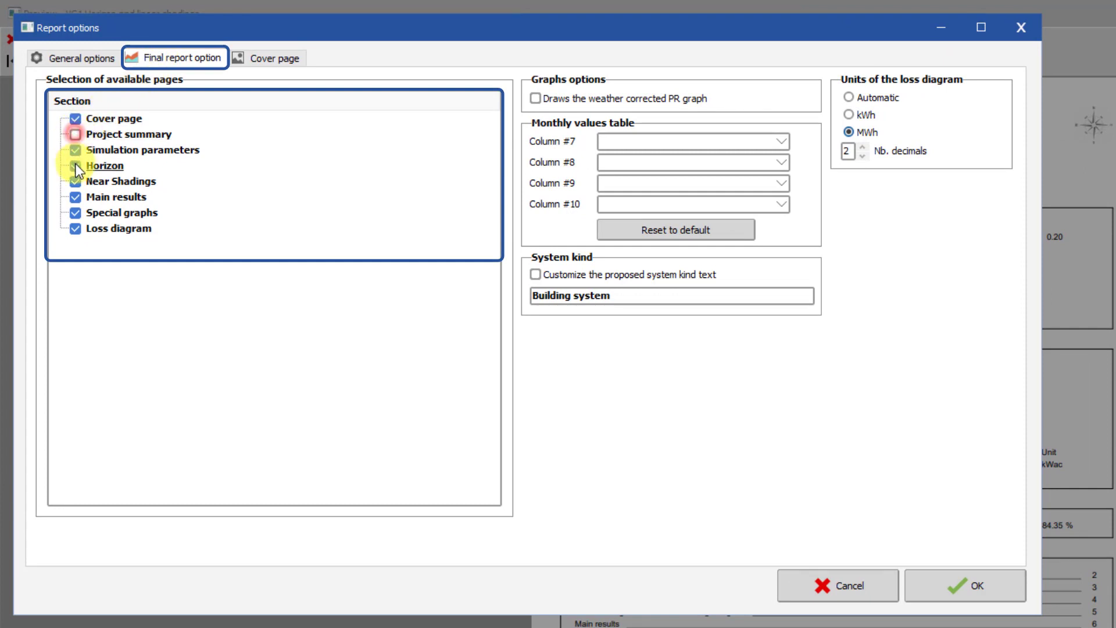
{"action": "left_click", "coordinate": [75, 166]}
{"action": "left_click", "coordinate": [79, 134]}
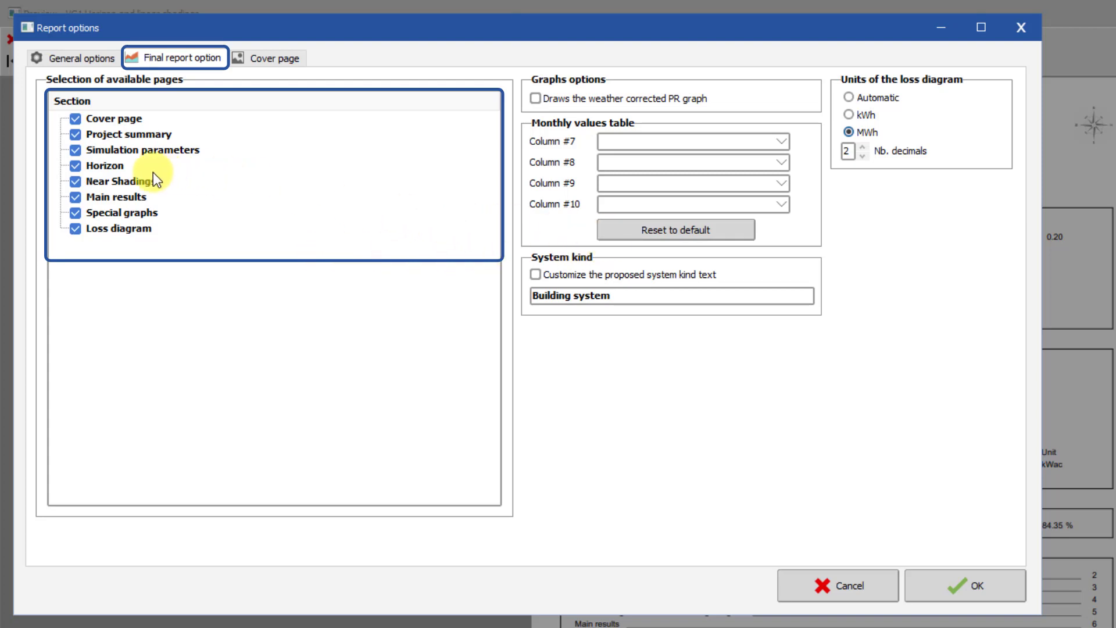
{"action": "left_click", "coordinate": [77, 182]}
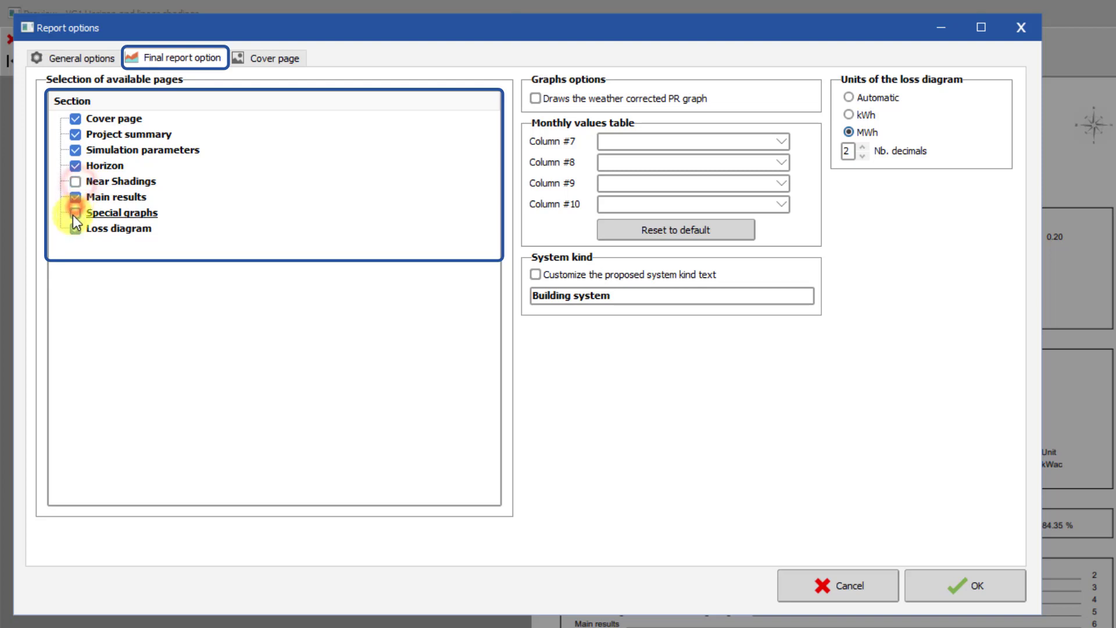
{"action": "left_click", "coordinate": [75, 181]}
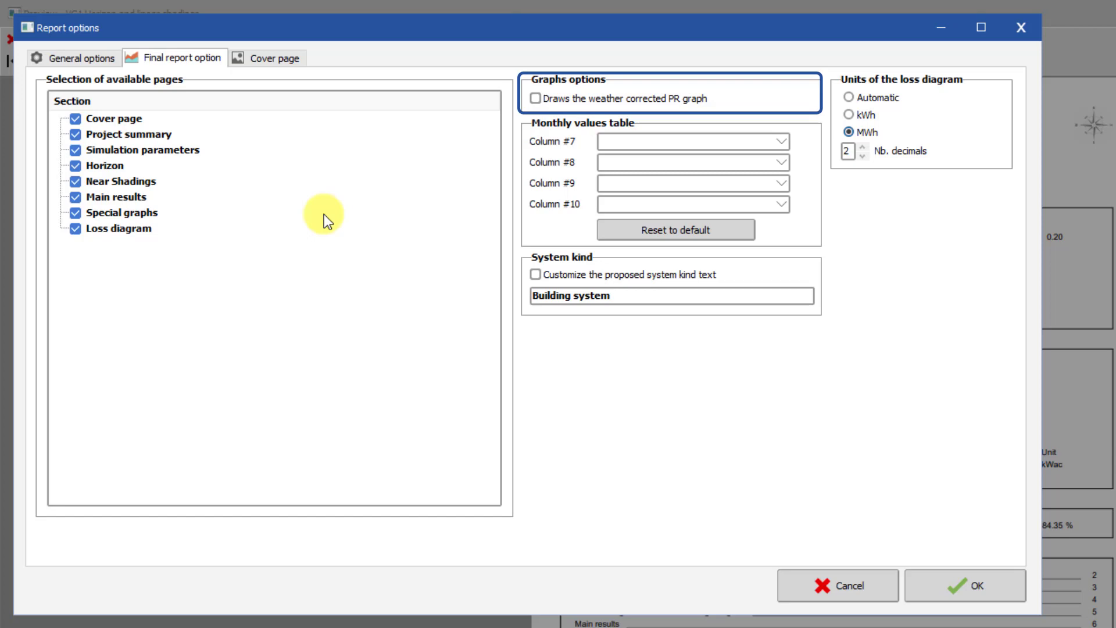
{"action": "left_click", "coordinate": [535, 99]}
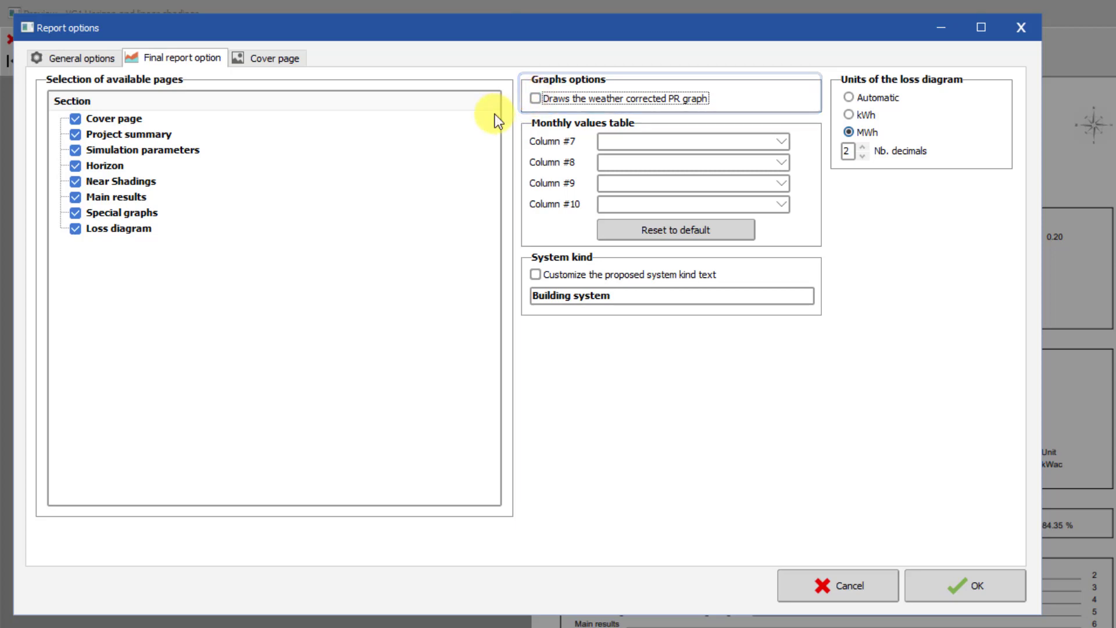
Restore the default monthly table columns, leaving column #9 empty.
{"action": "left_click", "coordinate": [701, 229]}
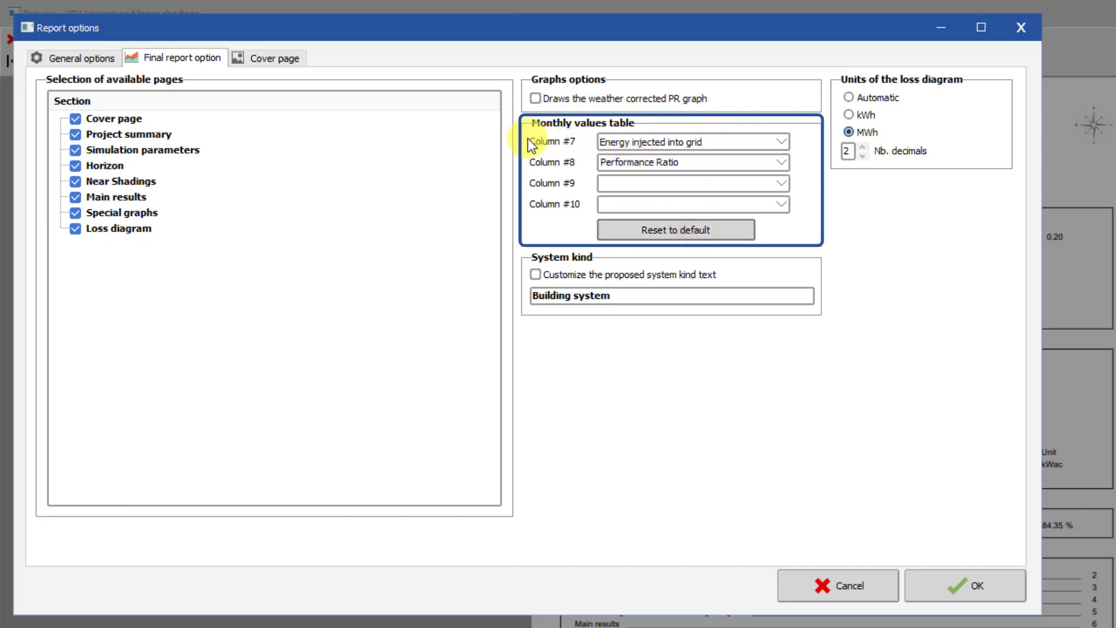
{"action": "left_click", "coordinate": [782, 181]}
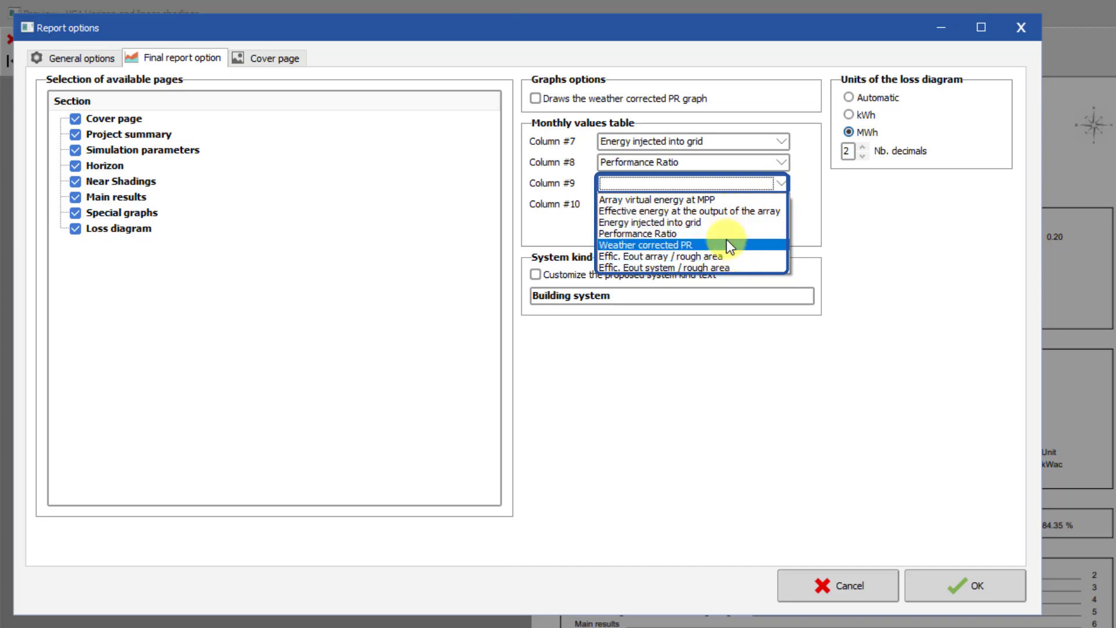
{"action": "left_click", "coordinate": [832, 240]}
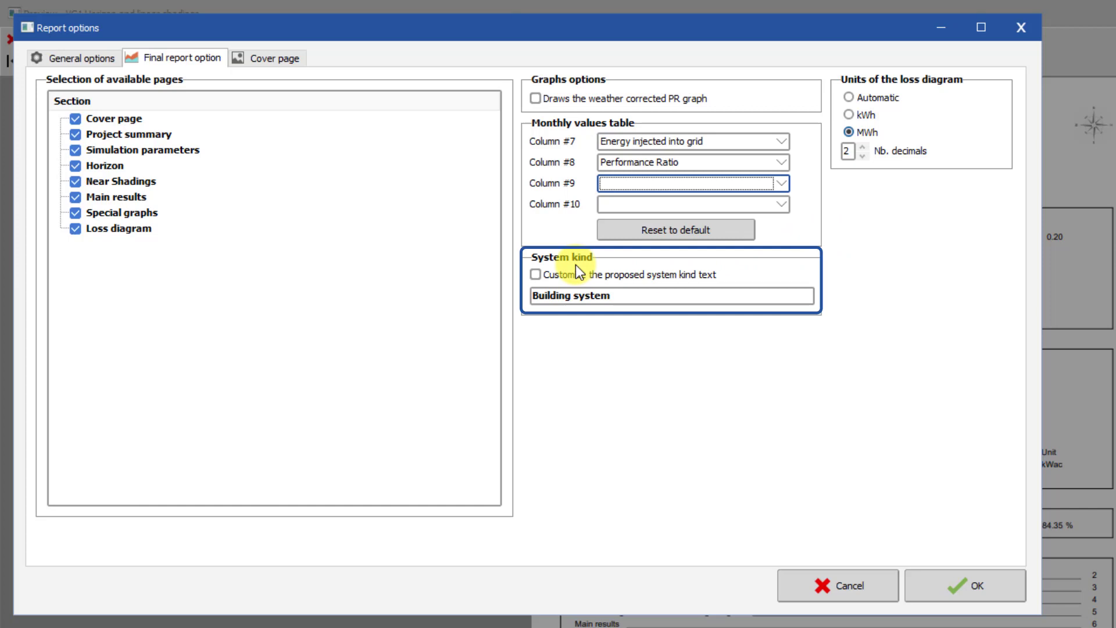
Customize the proposed system kind text to 'Residential System', keeping loss diagram units in MWh.
{"action": "left_click", "coordinate": [546, 273]}
{"action": "left_click_drag", "start_coordinate": [574, 295], "coordinate": [518, 289]}
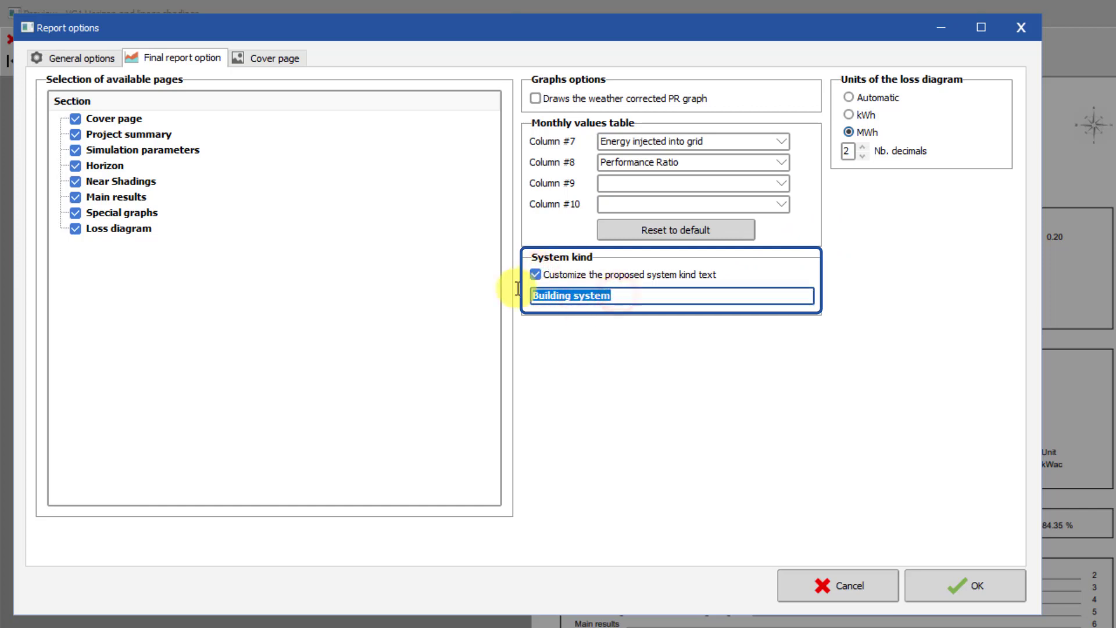
{"action": "type", "text": "Reside"}
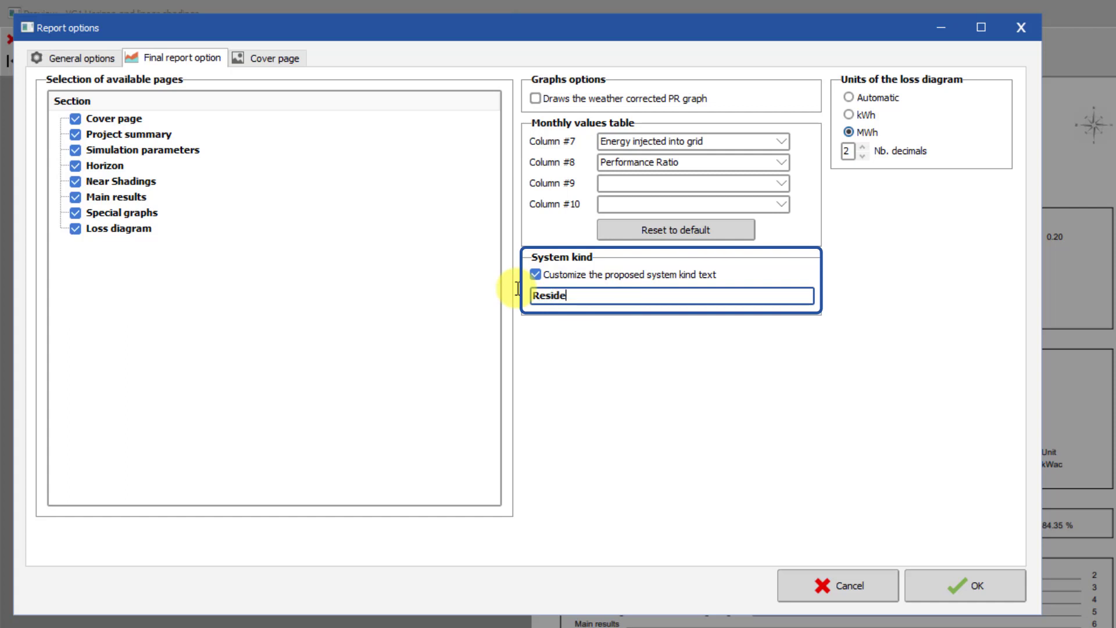
{"action": "type", "text": "ntial System"}
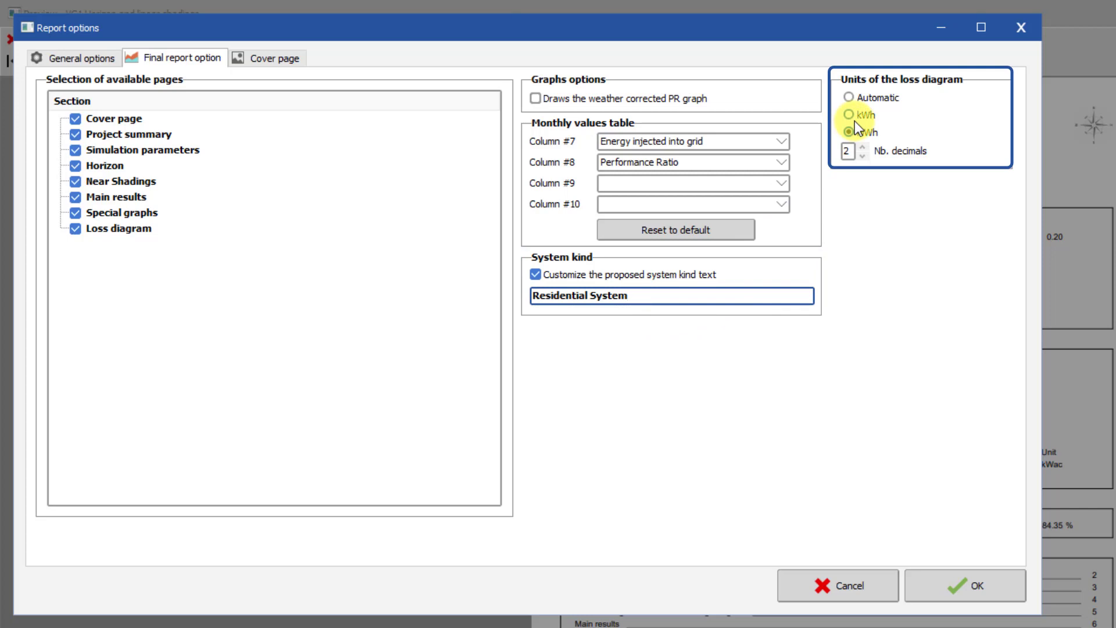
{"action": "left_click", "coordinate": [857, 99]}
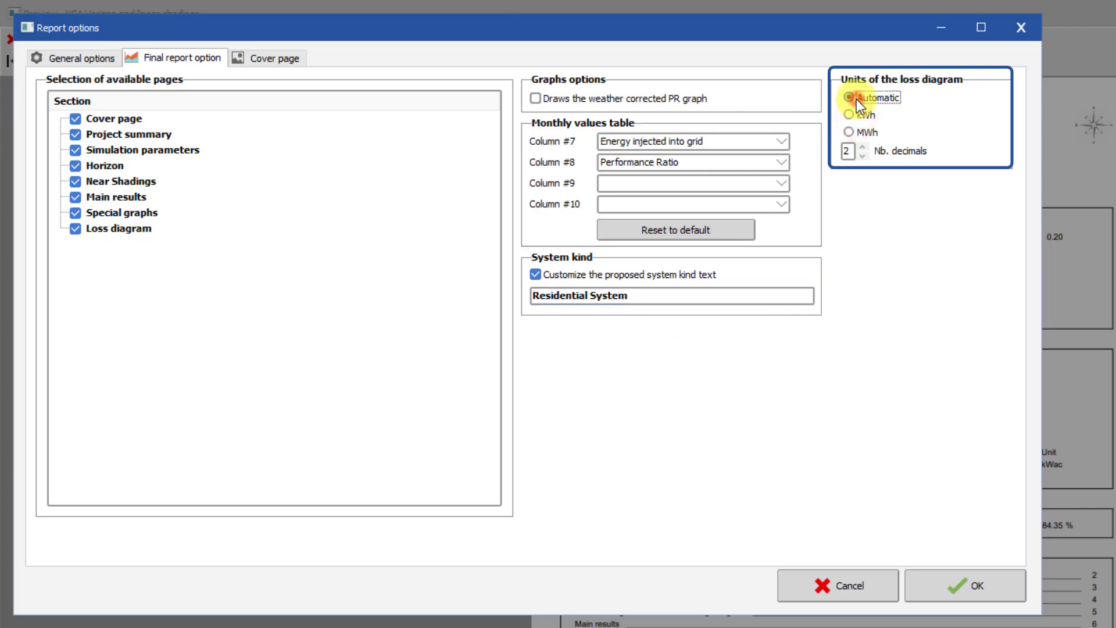
{"action": "left_click", "coordinate": [860, 153]}
{"action": "left_click", "coordinate": [853, 134]}
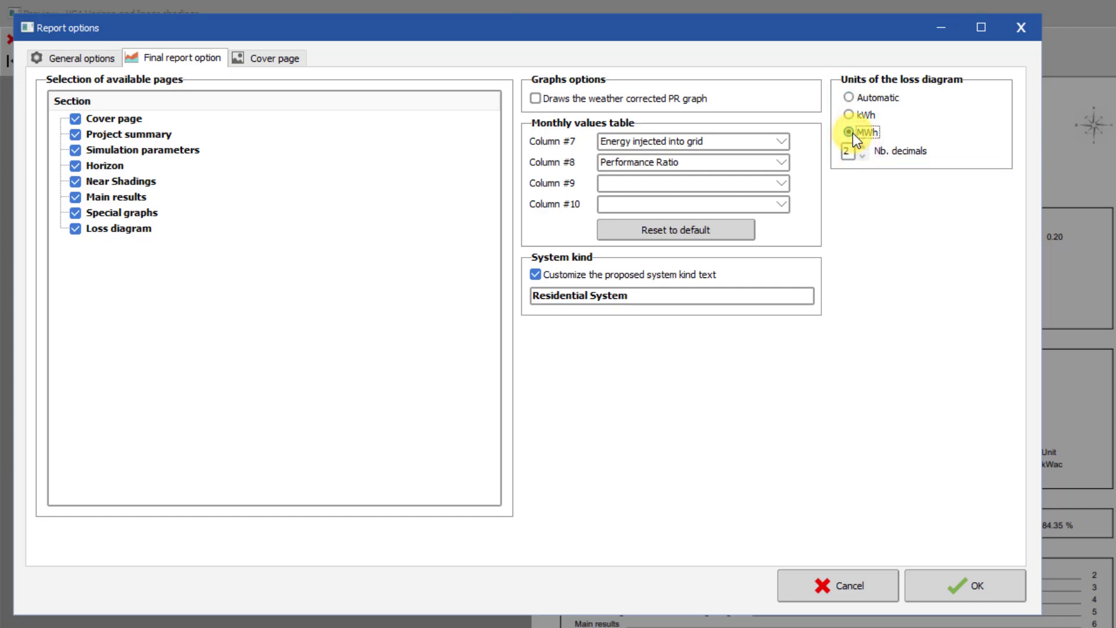
Set Compass.jpg as the client logo on the cover page and apply the report options.
{"action": "left_click", "coordinate": [296, 60]}
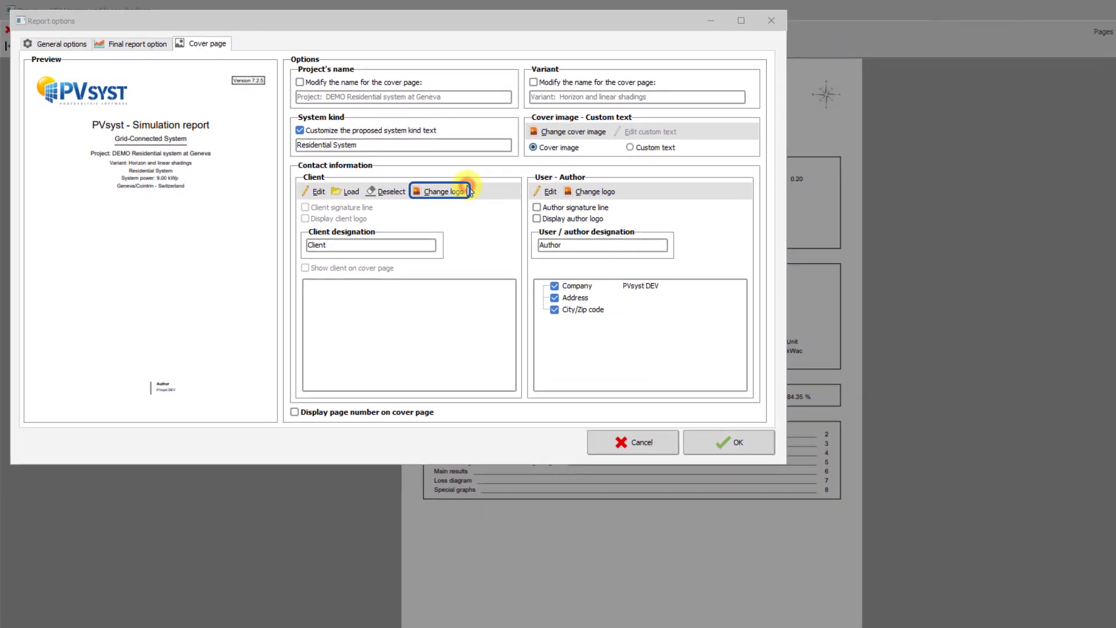
{"action": "left_click", "coordinate": [582, 254]}
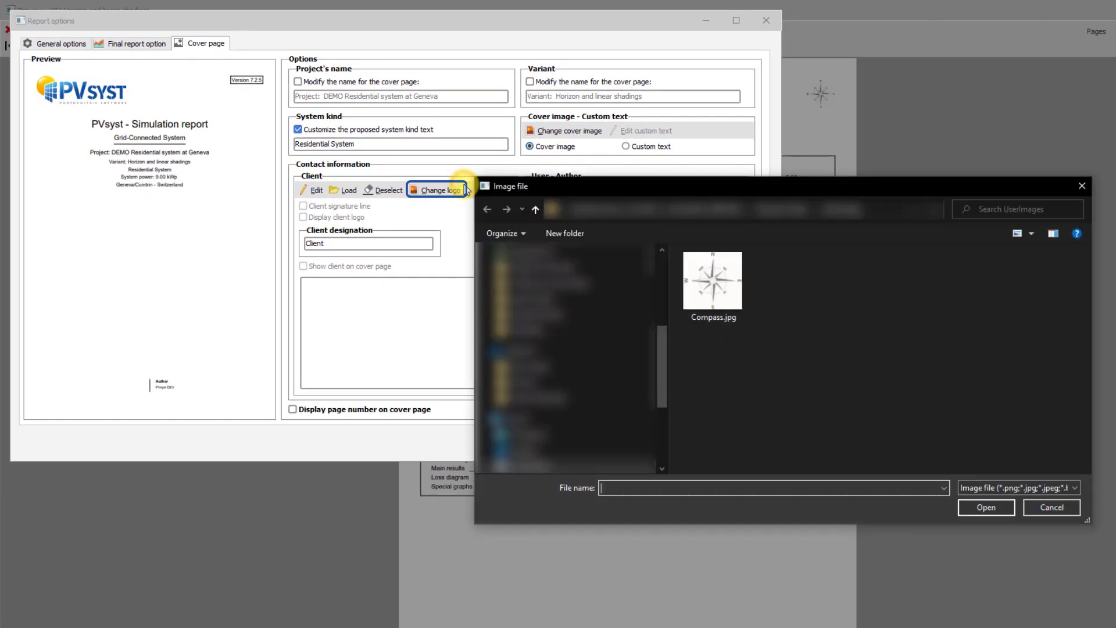
{"action": "double_click", "coordinate": [742, 291]}
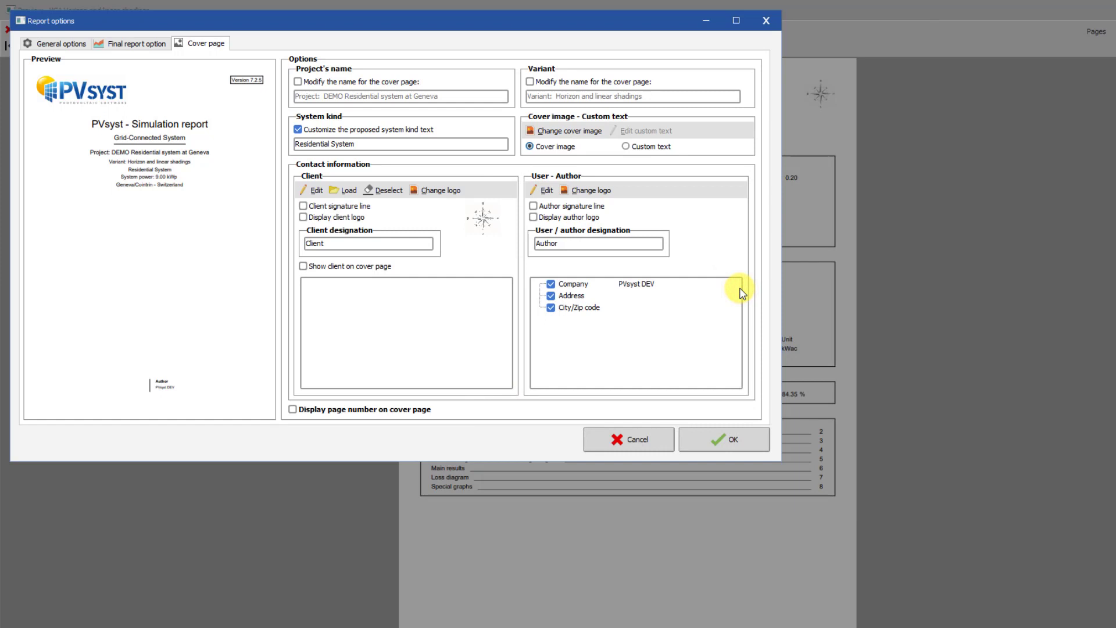
{"action": "left_click", "coordinate": [702, 435]}
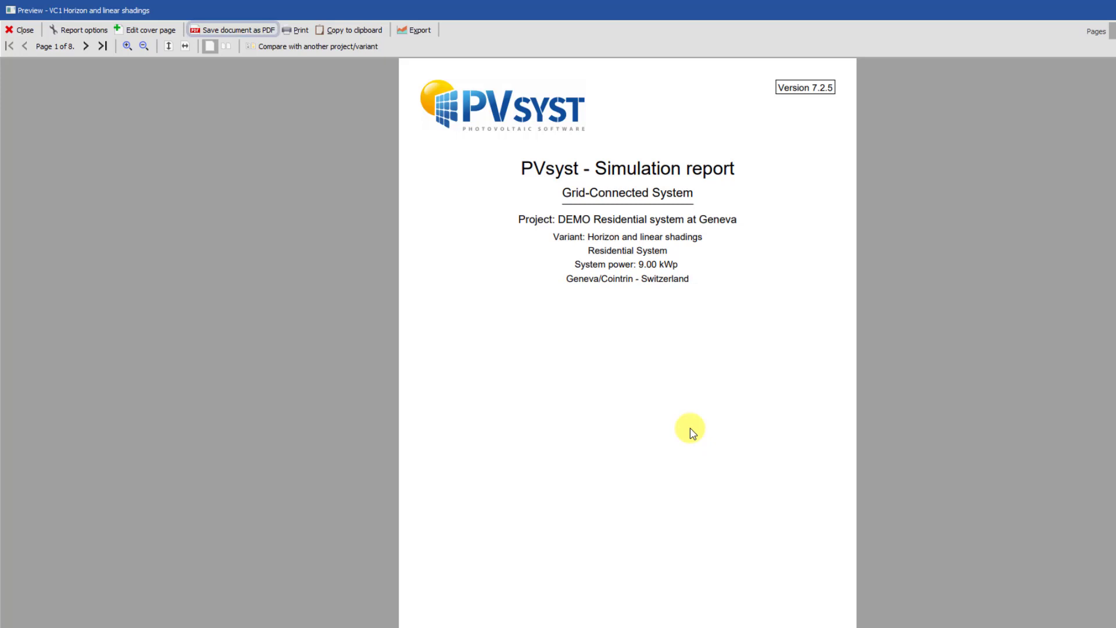
Save the report to the Desktop as _DEMO_RESIDENTIAL.VC1-Report.pdf.
{"action": "key", "text": "Tab"}
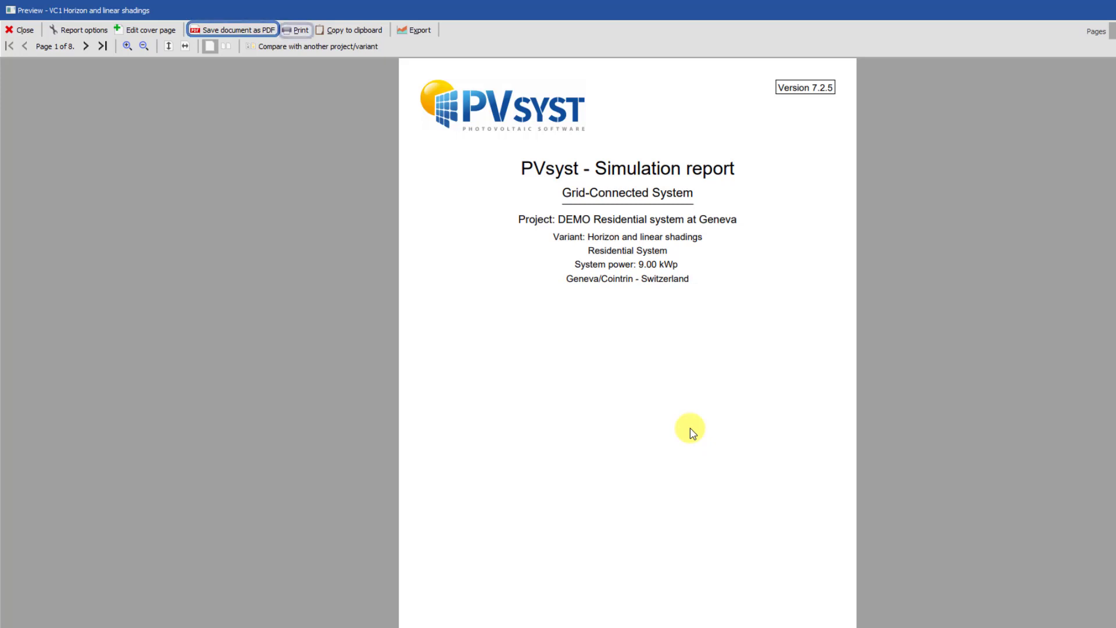
{"action": "left_click", "coordinate": [253, 32]}
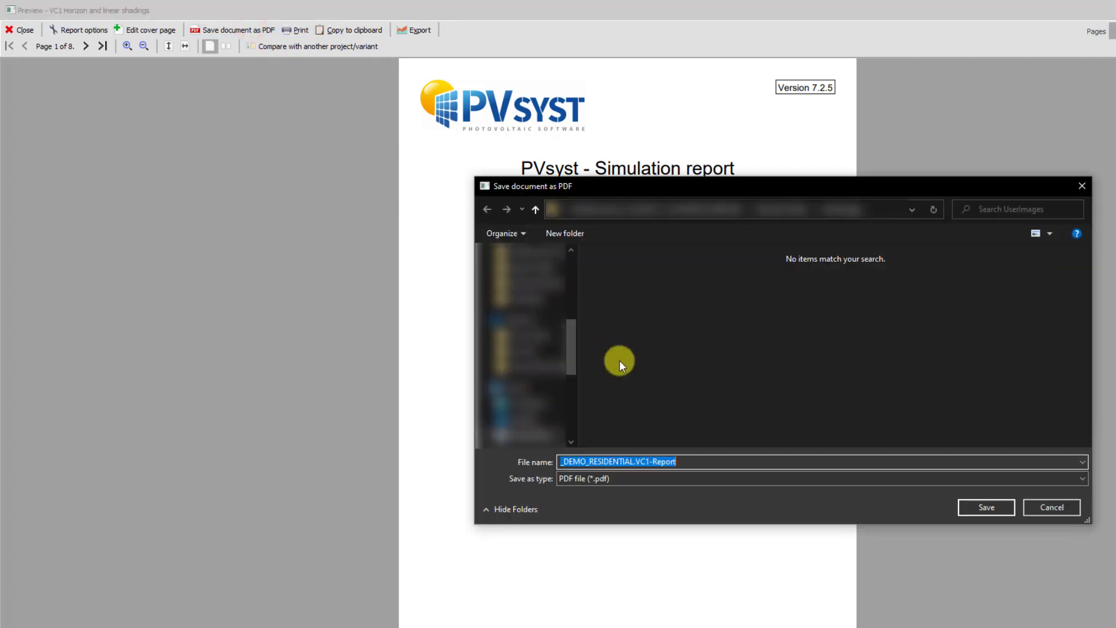
{"action": "scroll", "coordinate": [569, 340], "scroll_direction": "up", "scroll_amount": 5}
{"action": "left_click", "coordinate": [523, 276]}
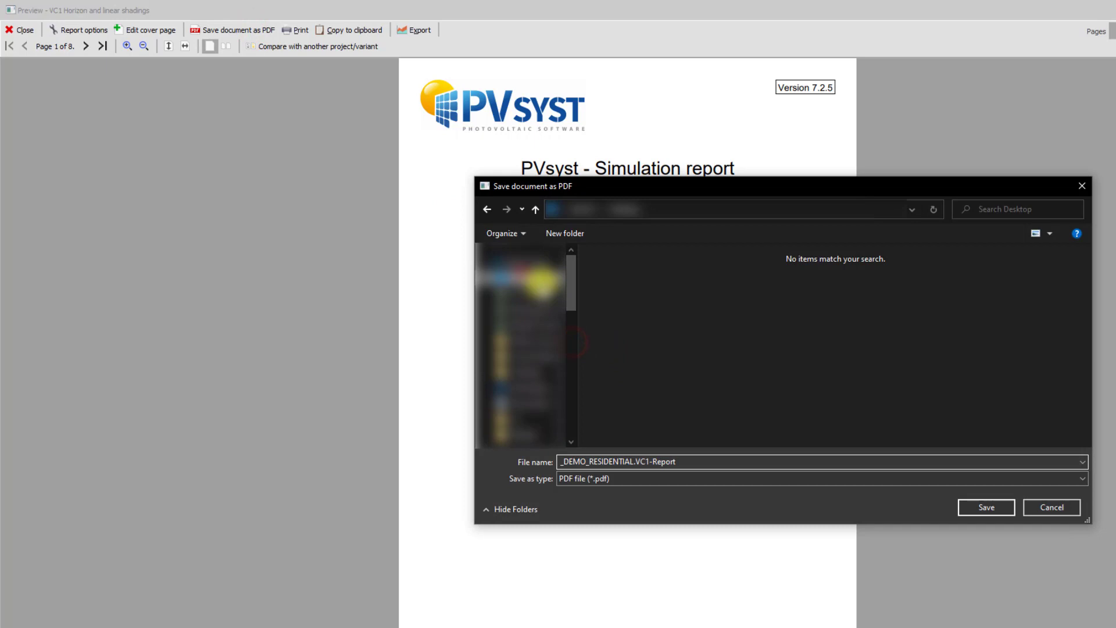
{"action": "left_click", "coordinate": [987, 507]}
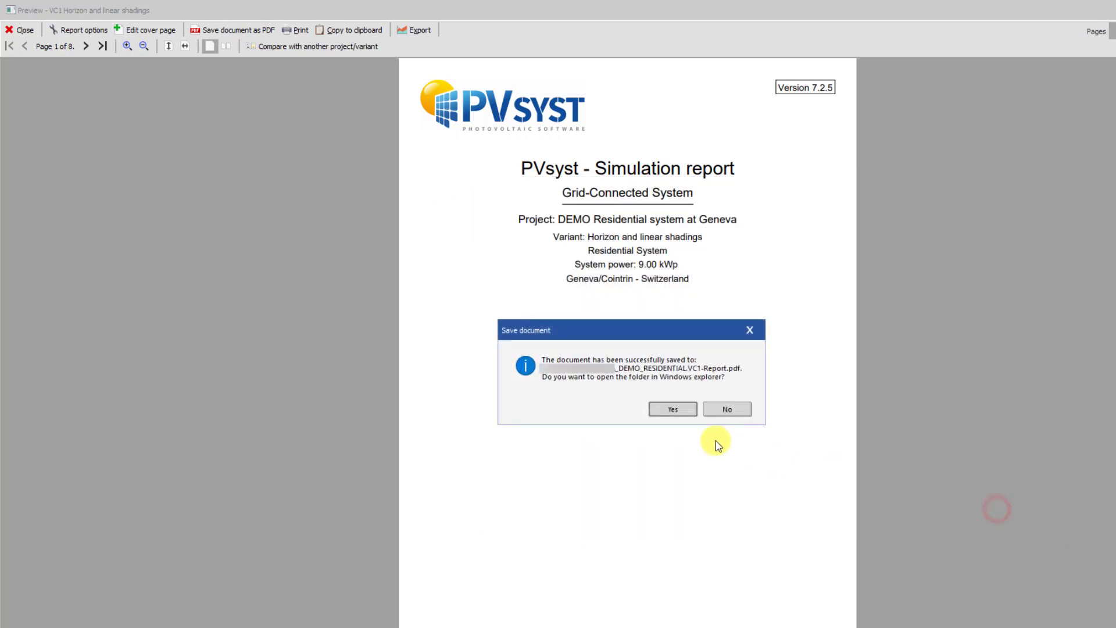
{"action": "left_click", "coordinate": [678, 412]}
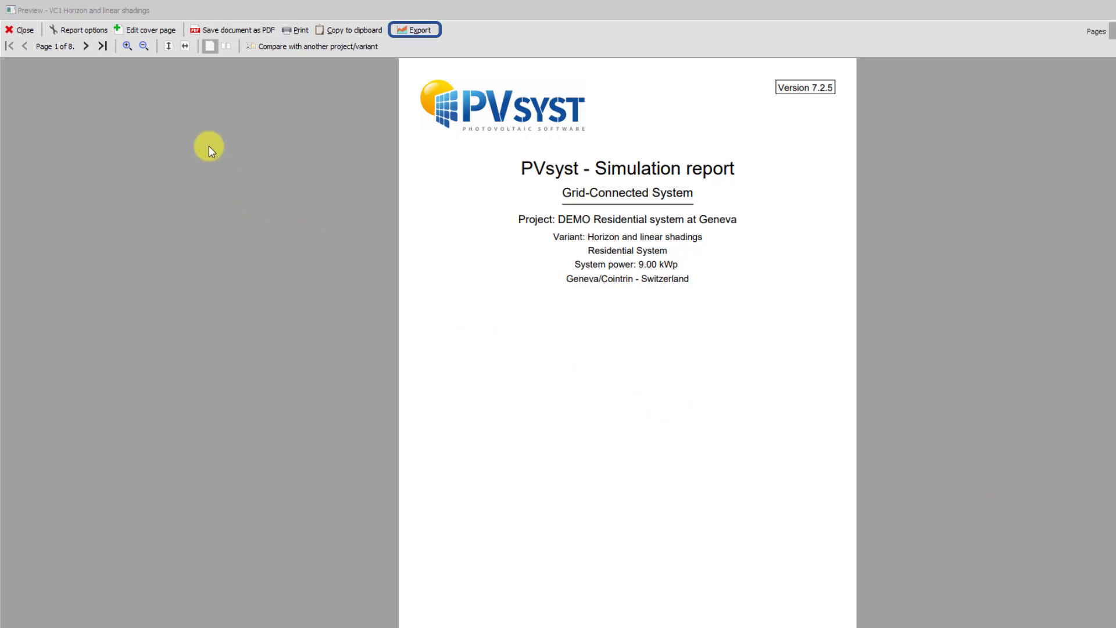
Export the yearly results for the selected variables to the clipboard.
{"action": "left_click", "coordinate": [414, 30]}
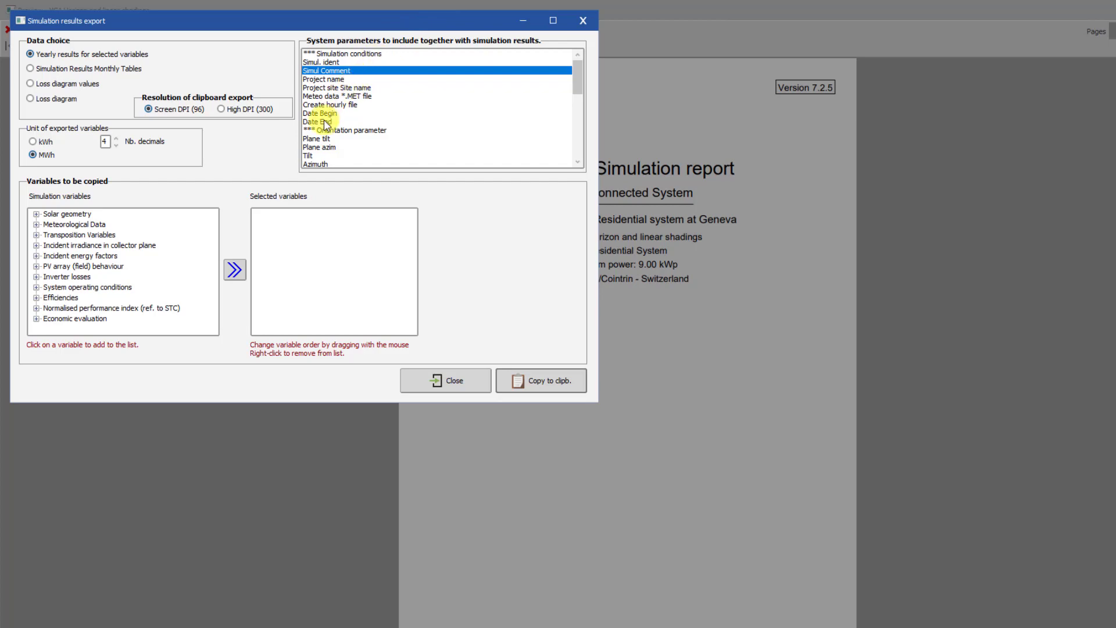
{"action": "left_click", "coordinate": [549, 382]}
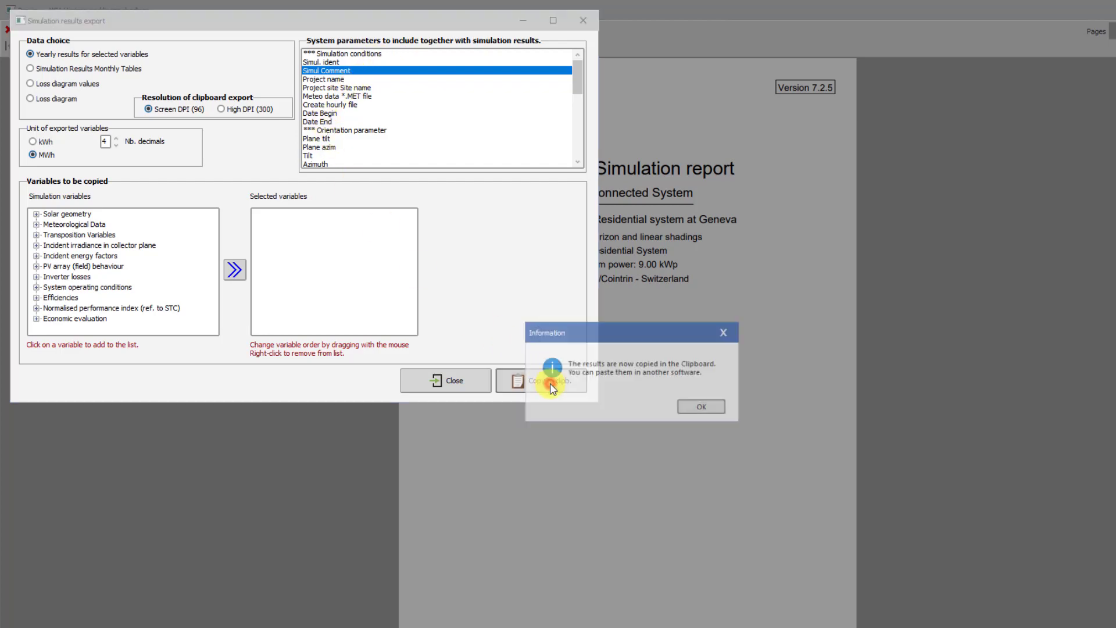
{"action": "left_click", "coordinate": [696, 404]}
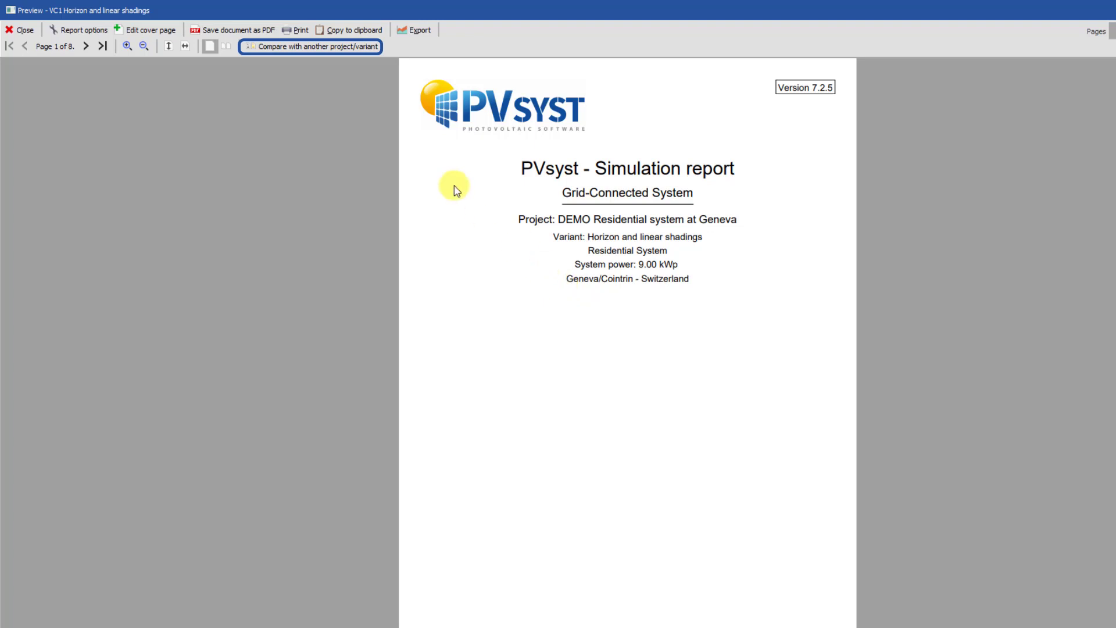
Compare the report with the VC2 Detailed losses variant and review pages 2 and 3.
{"action": "left_click", "coordinate": [302, 47]}
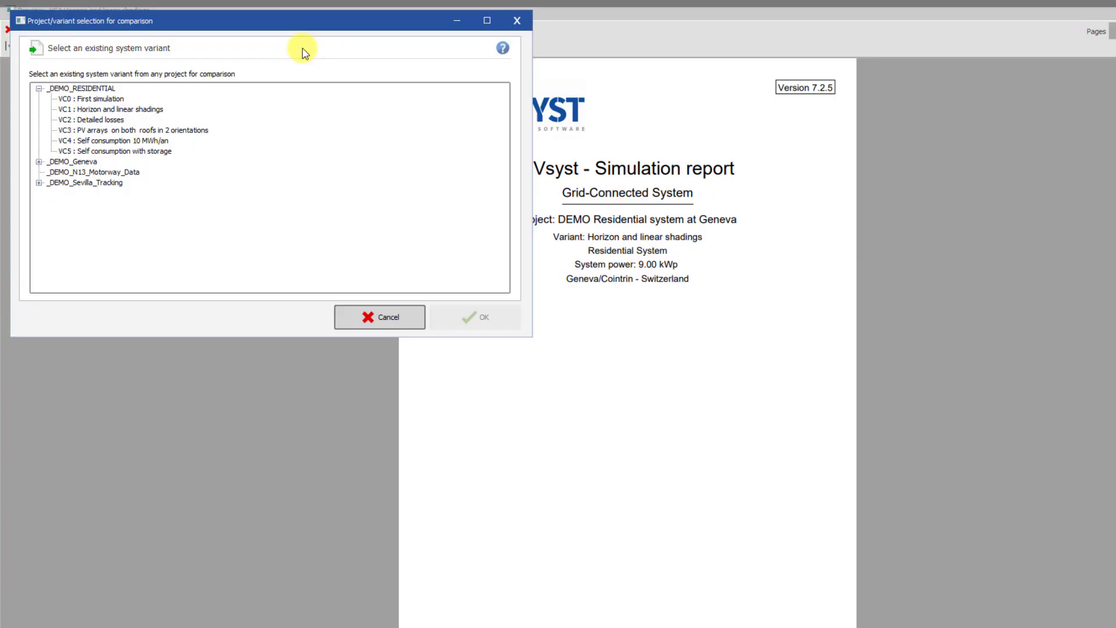
{"action": "double_click", "coordinate": [121, 120]}
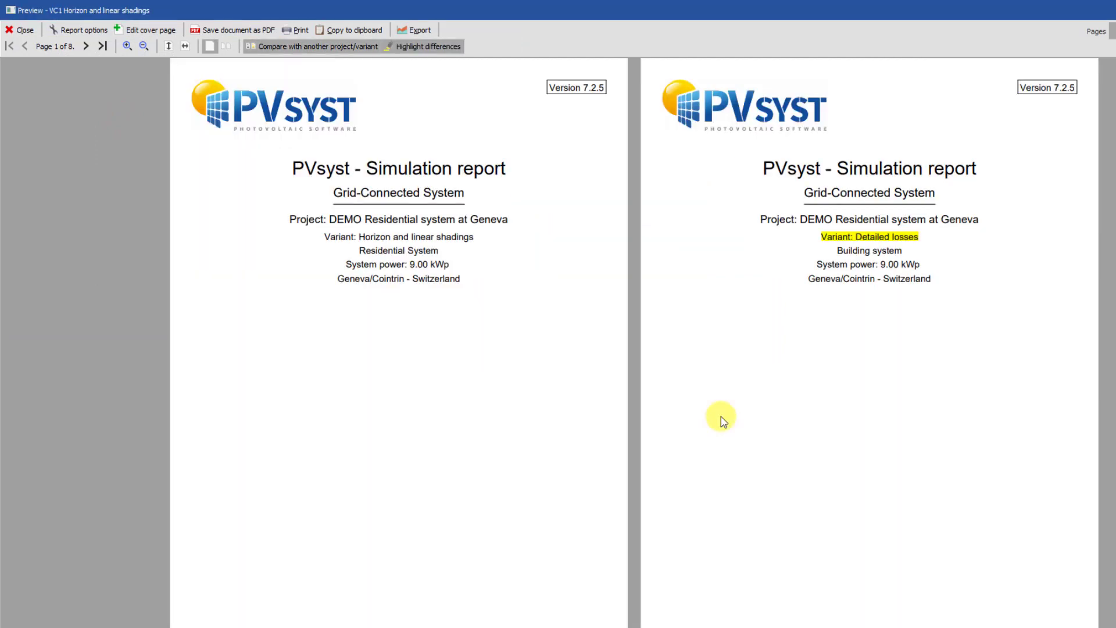
{"action": "scroll", "coordinate": [721, 417], "scroll_direction": "down", "scroll_amount": 1}
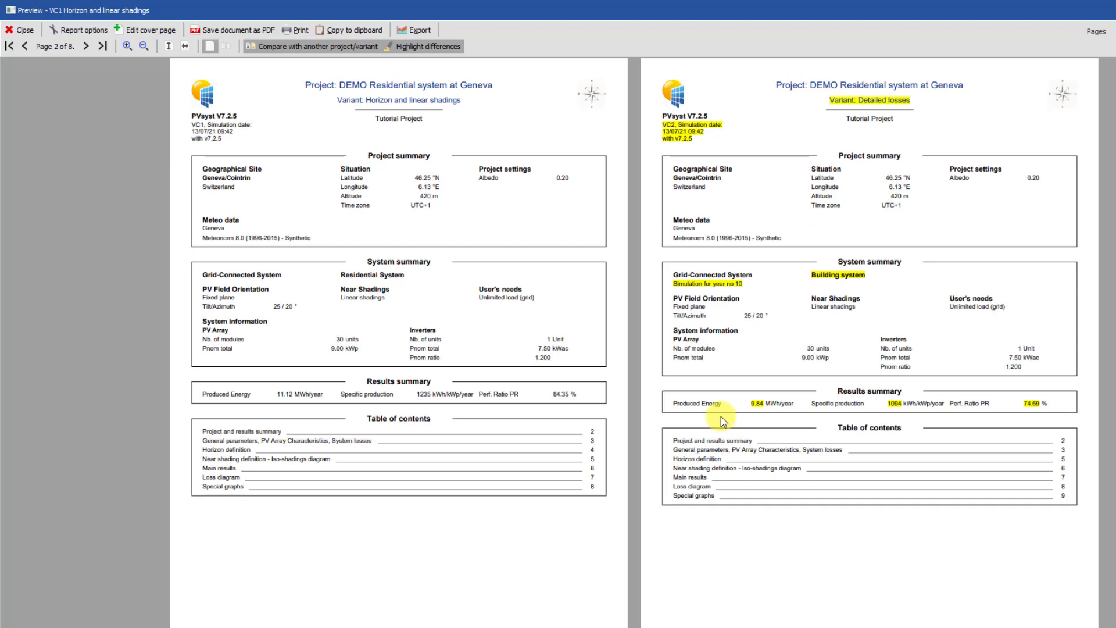
{"action": "scroll", "coordinate": [723, 421], "scroll_direction": "down", "scroll_amount": 1}
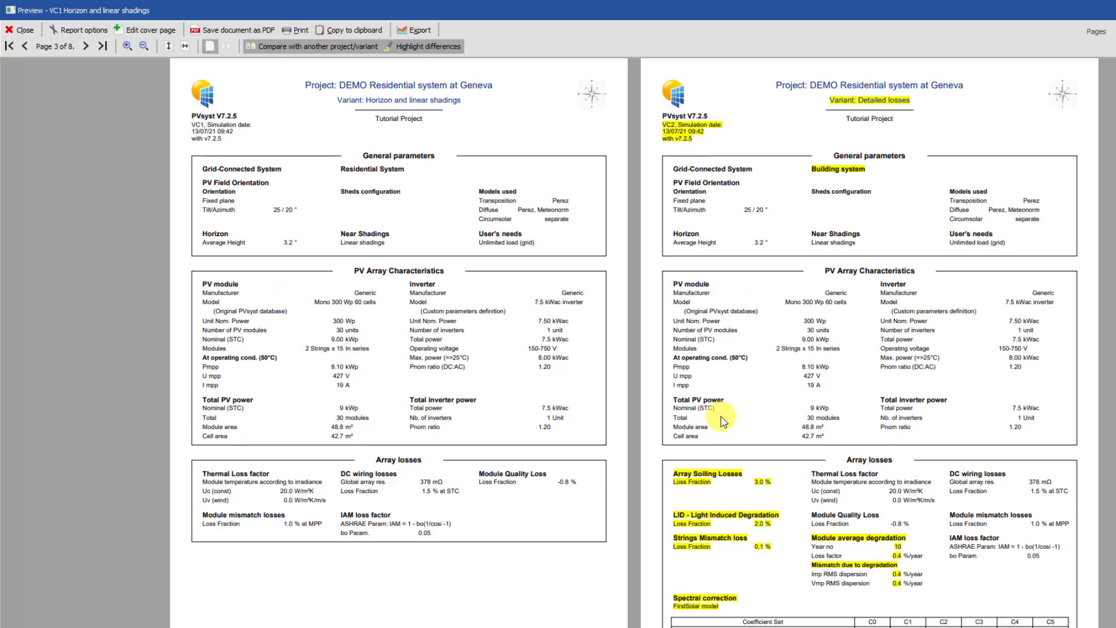